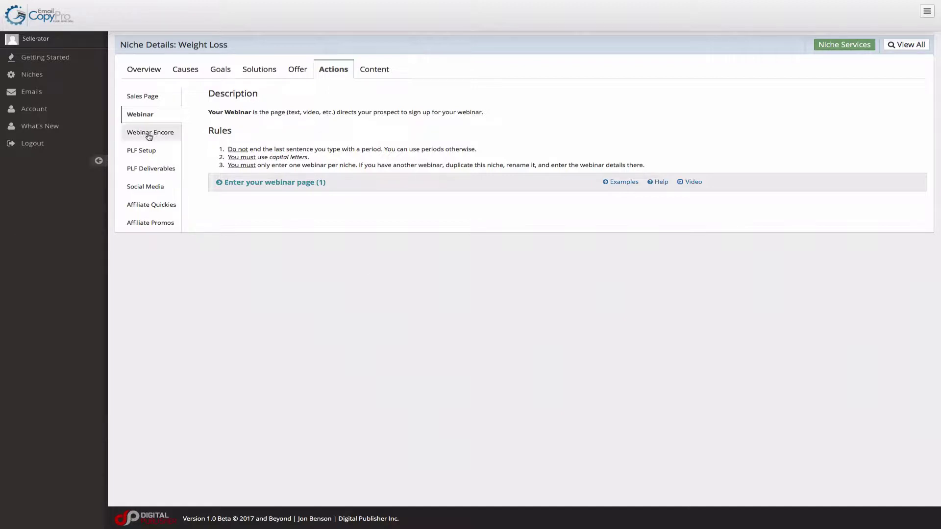
Step: Expand the 4DTD Webinar entry form to reach its fields
click(251, 185)
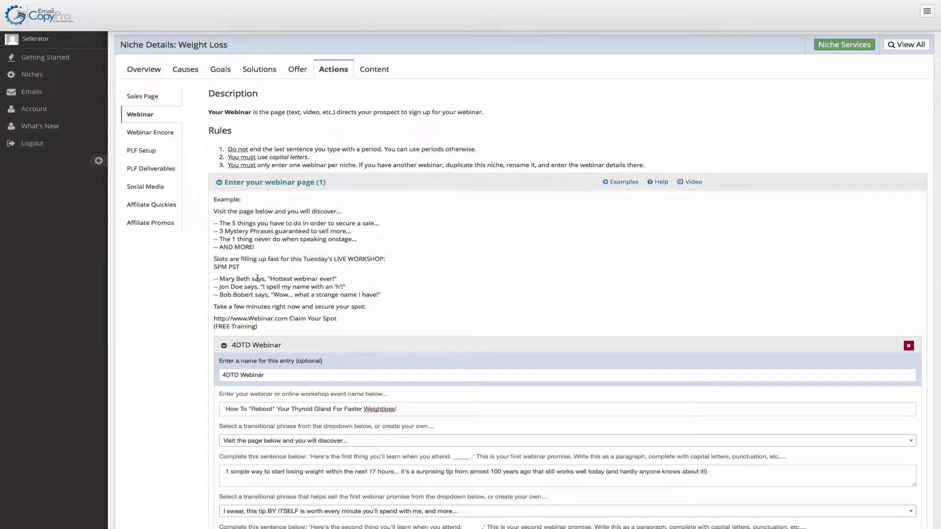
scroll(257, 277, down, 5)
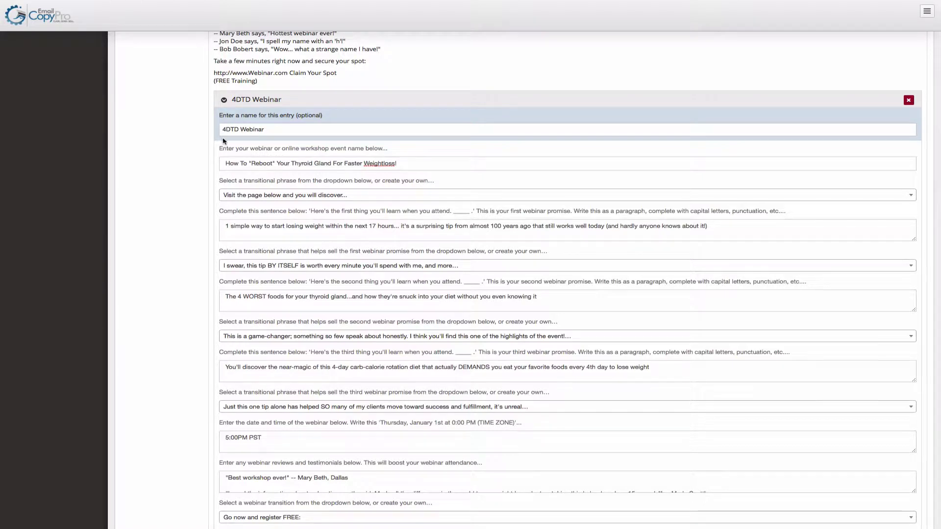
drag(264, 130, 219, 131)
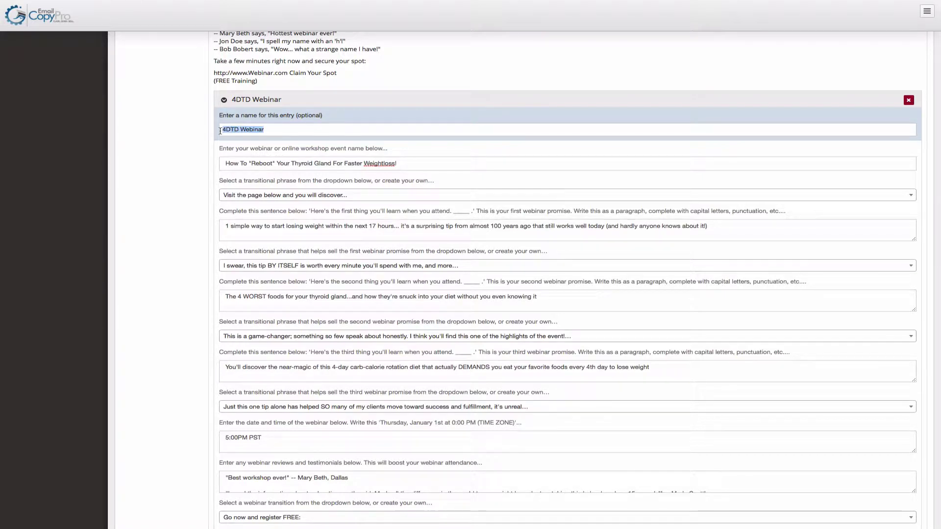
Step: Replace 'How' with '3 Simple Ways' at the start of the webinar event name
click(253, 166)
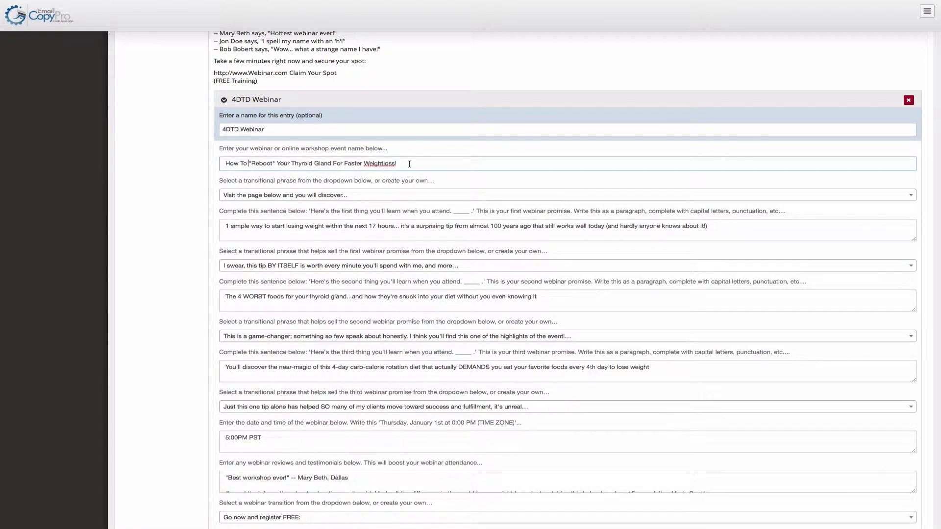
drag(408, 163, 202, 161)
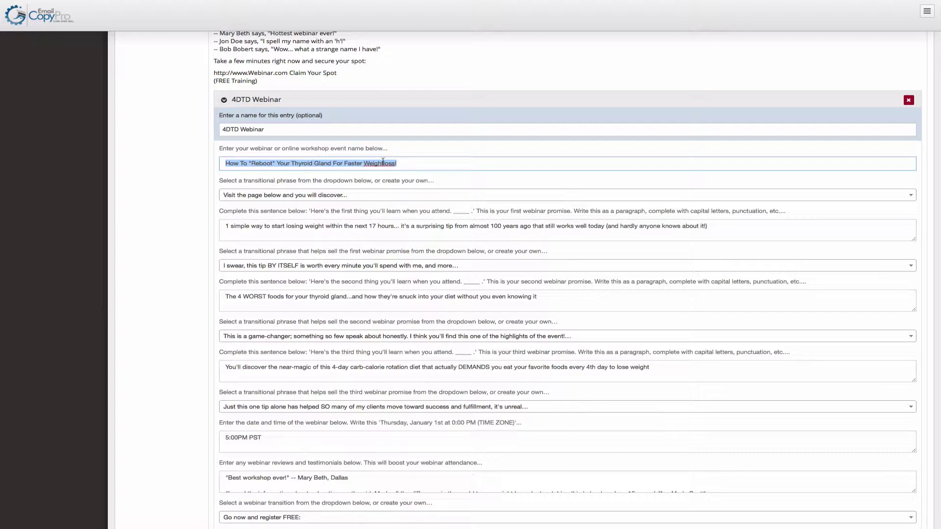
double_click(380, 162)
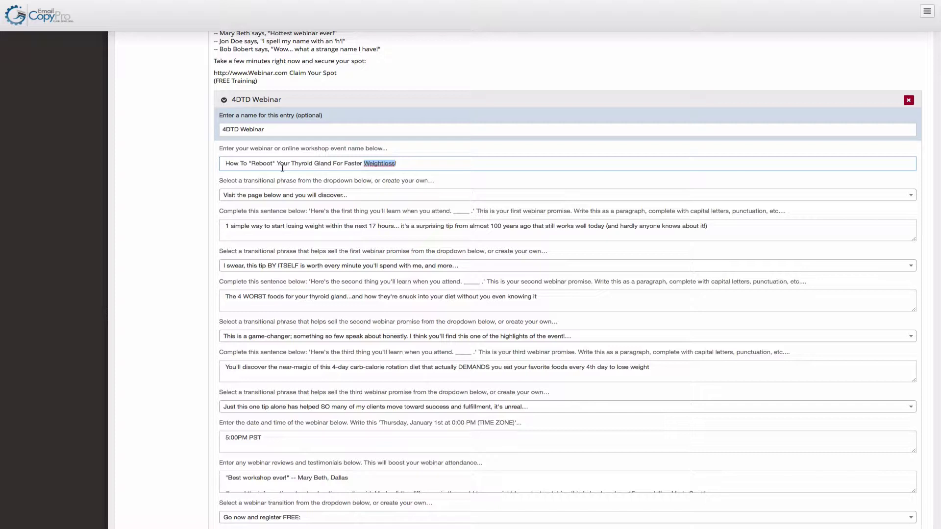
click(238, 163)
double_click(239, 163)
text(3 Simple Ways)
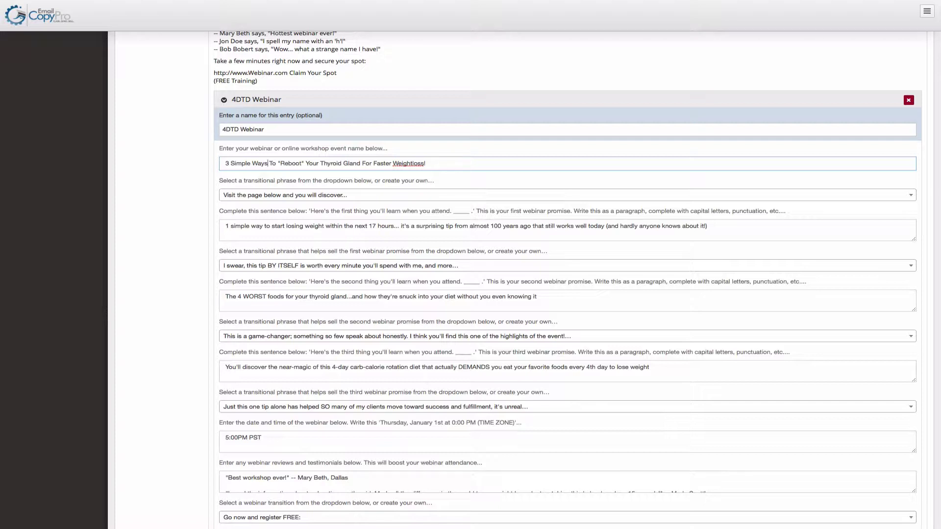
Step: Set the opening transitional phrase to 'I've created a page that gives you all the details. It reveals...'
scroll(247, 151, down, 2)
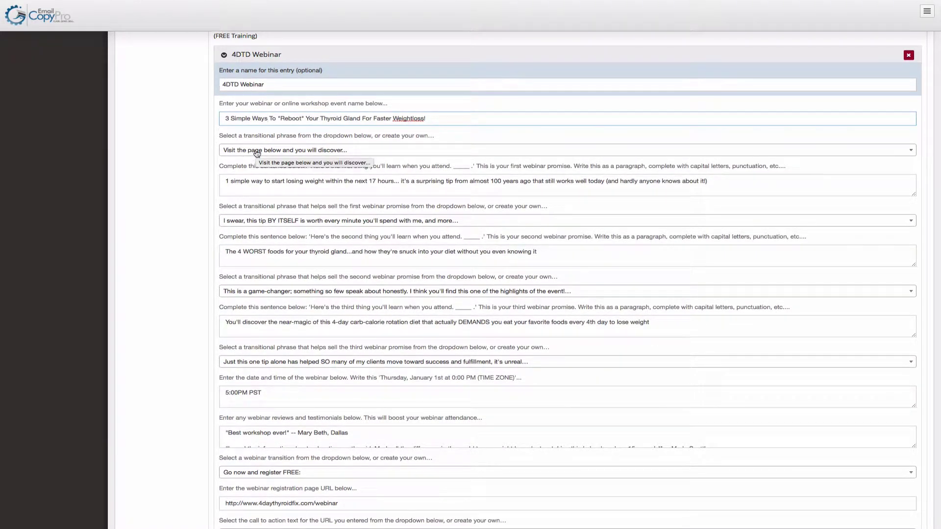
click(255, 154)
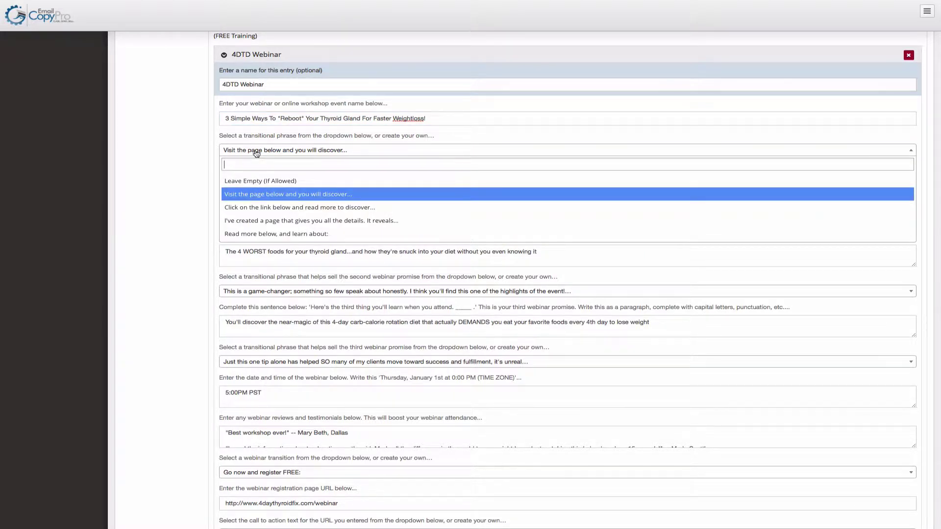
click(274, 221)
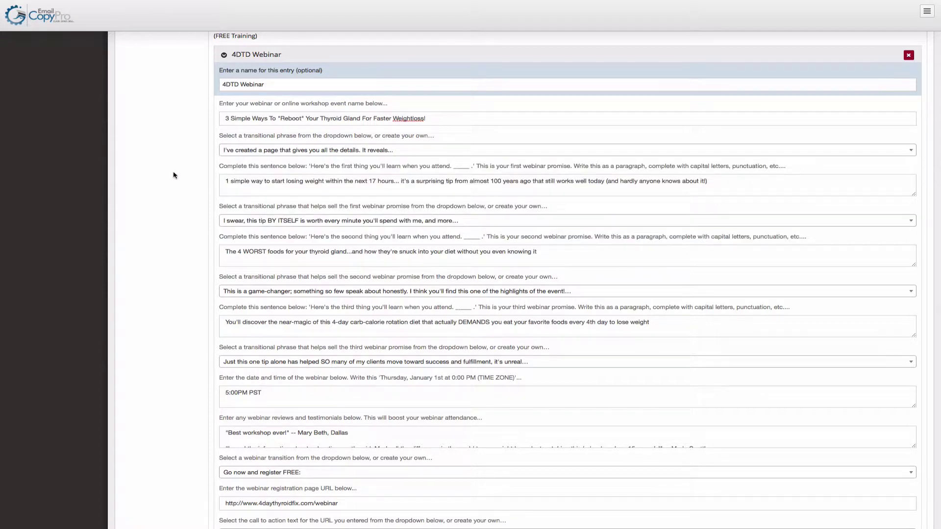
click(275, 152)
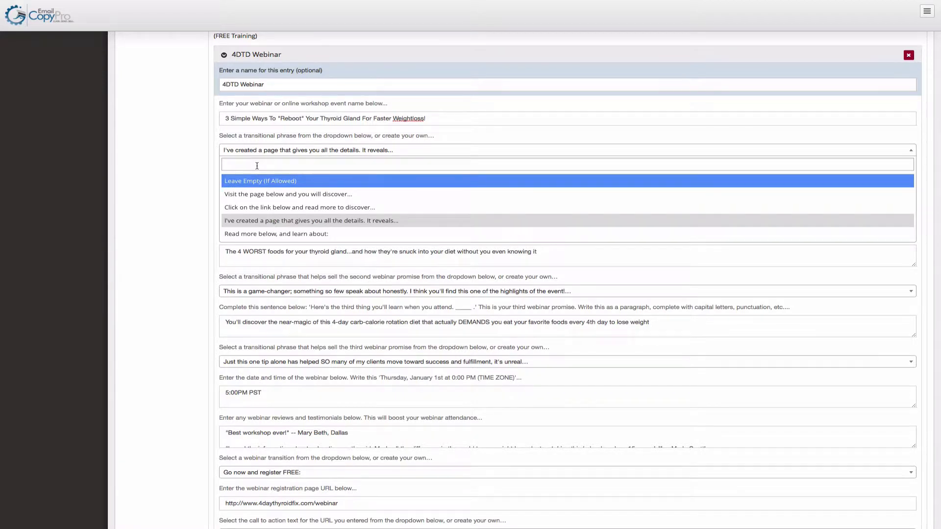
click(181, 167)
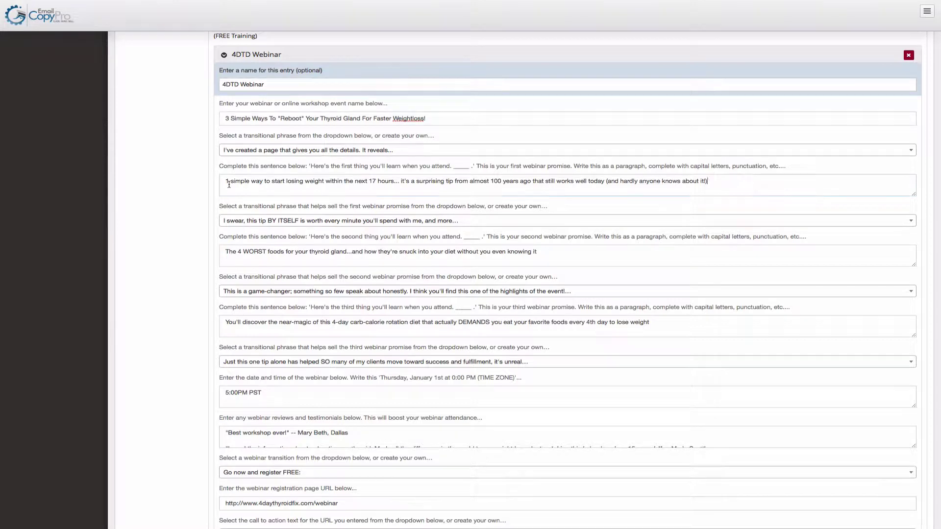
drag(259, 183, 708, 182)
click(259, 182)
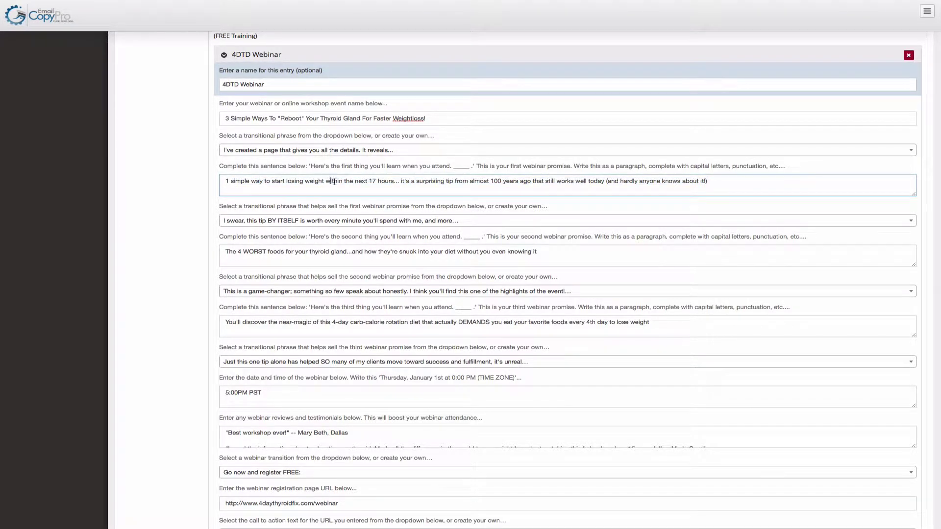
drag(331, 182, 394, 183)
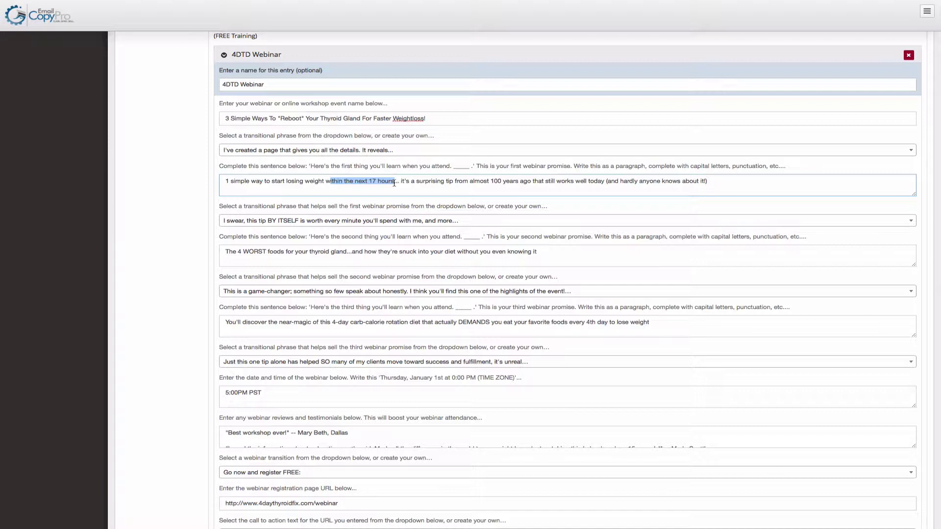
drag(401, 183, 530, 181)
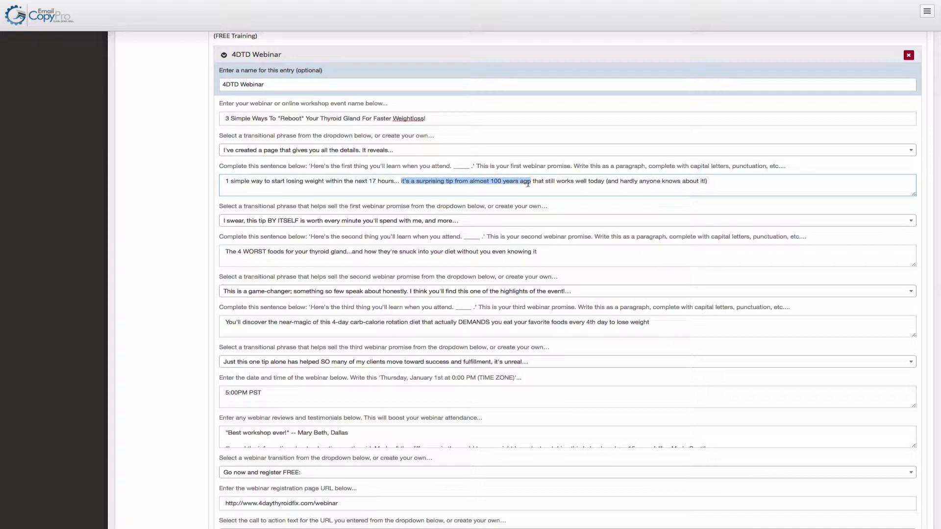
click(528, 183)
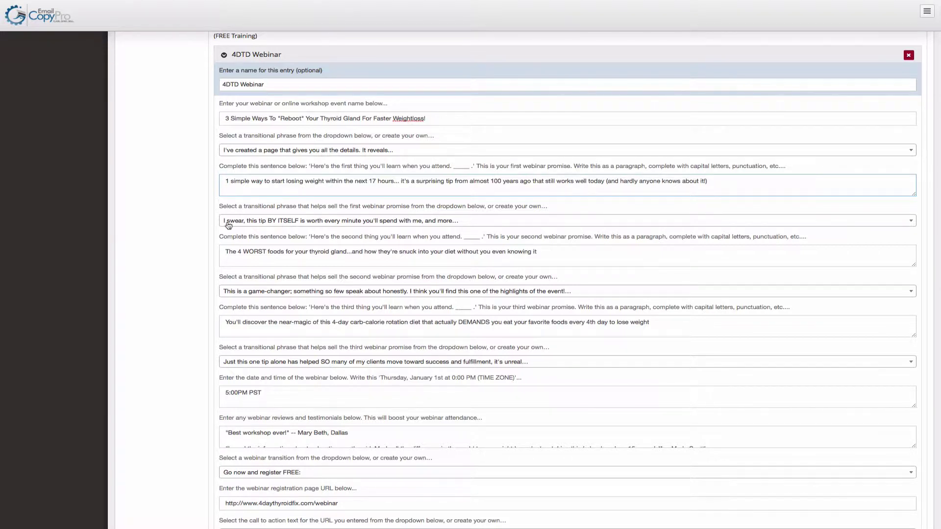
click(262, 222)
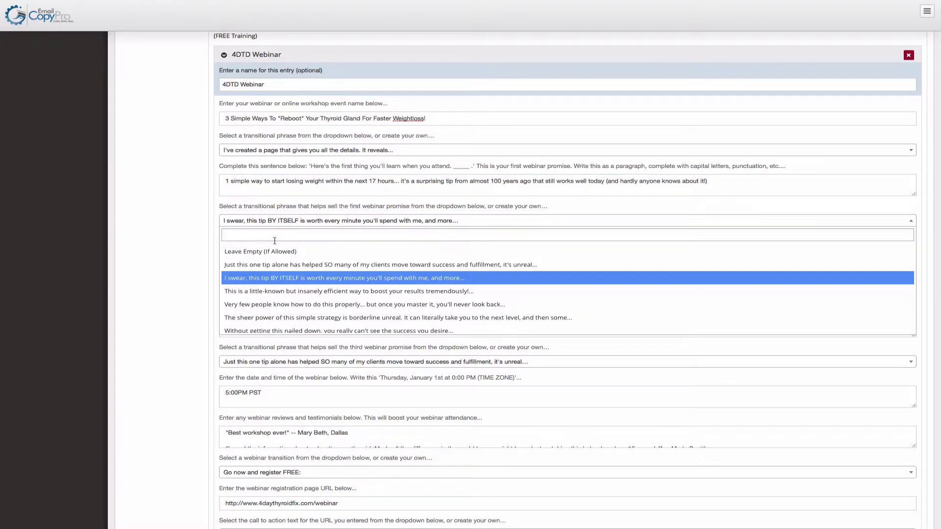
scroll(285, 253, down, 3)
scroll(294, 260, up, 3)
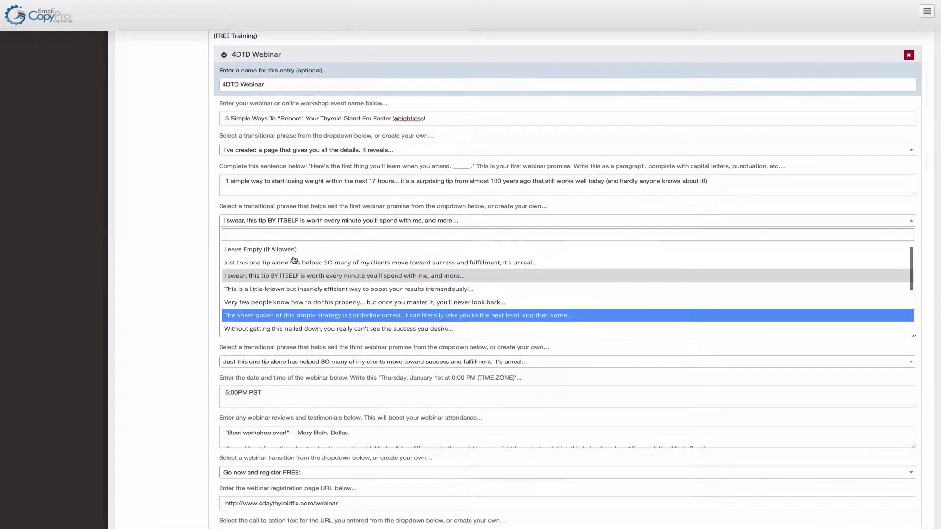
click(191, 227)
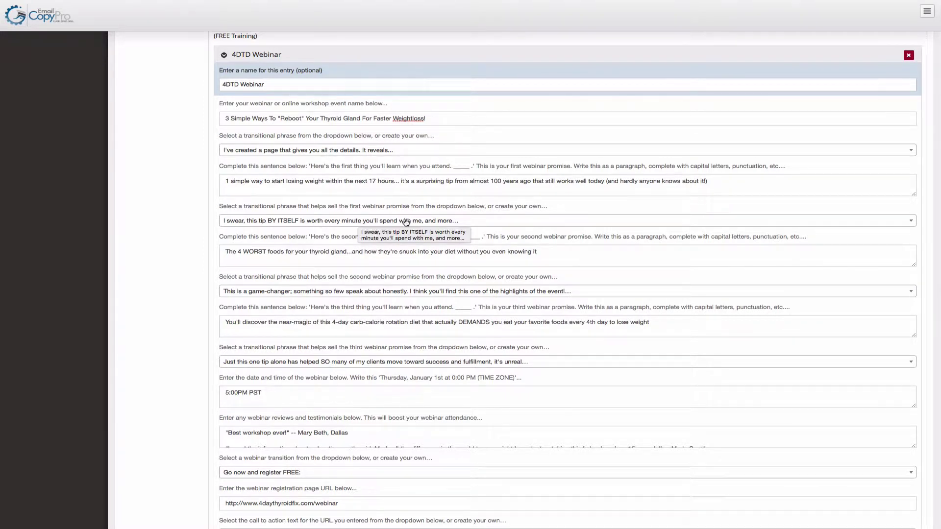
scroll(383, 220, down, 1)
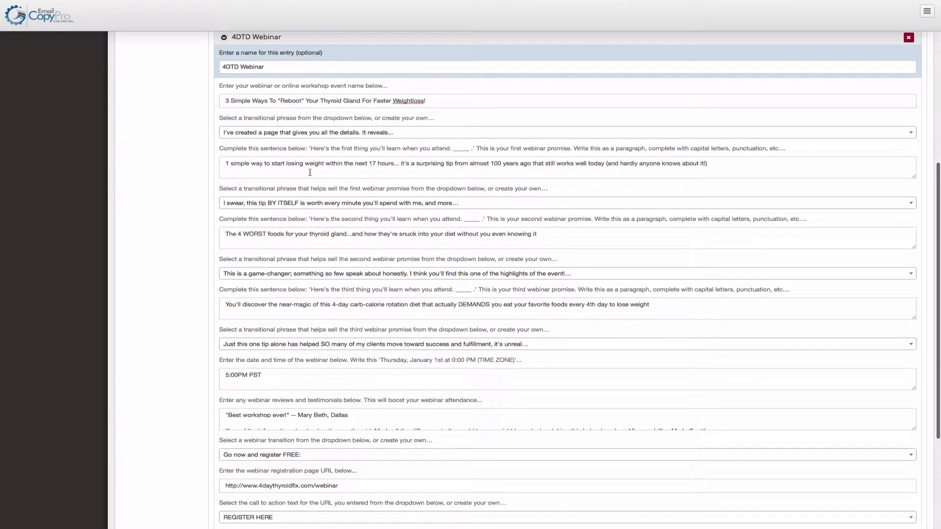
Step: Paste revised wording over the third promise, using the 'Just this one tip alone has helped SO many…' transition
scroll(206, 179, down, 1)
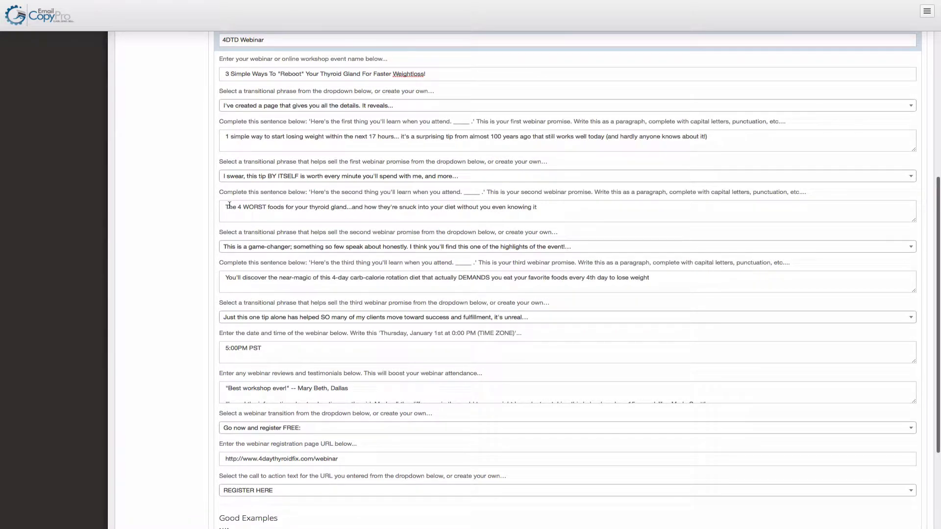
drag(225, 207, 536, 209)
click(423, 207)
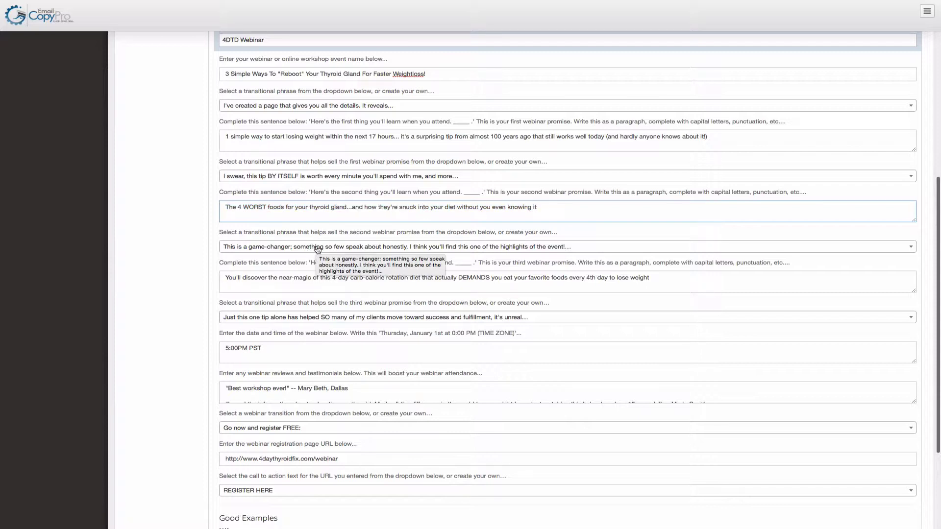
scroll(317, 250, down, 1)
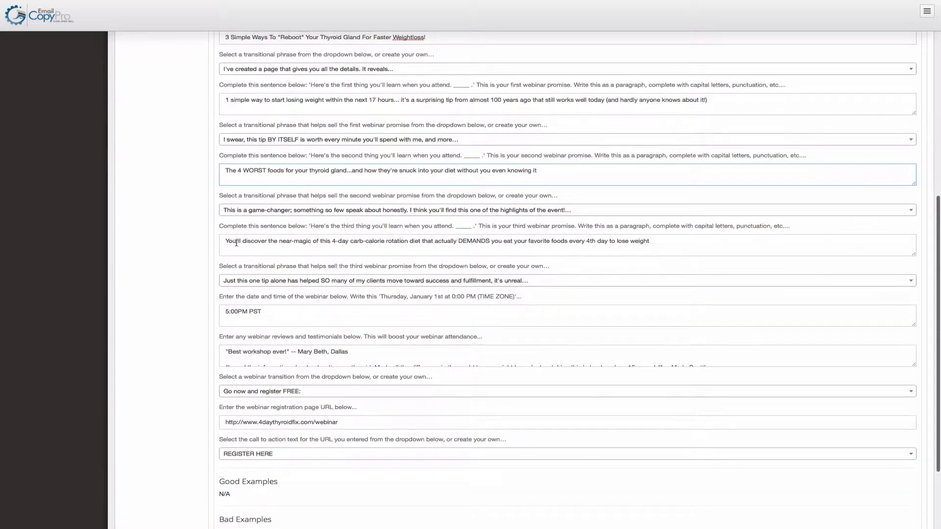
click(226, 241)
key(ctrl+a)
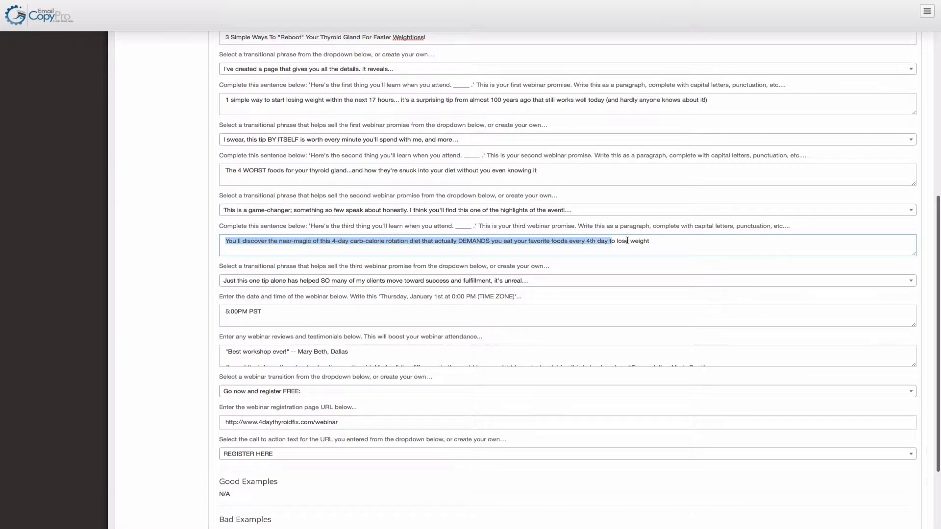
text(You'll discover the near-magic of my 4-day carb-calorie rotation diet that actually DEMANDS you eat your favorite foods every 4th day to lose weight)
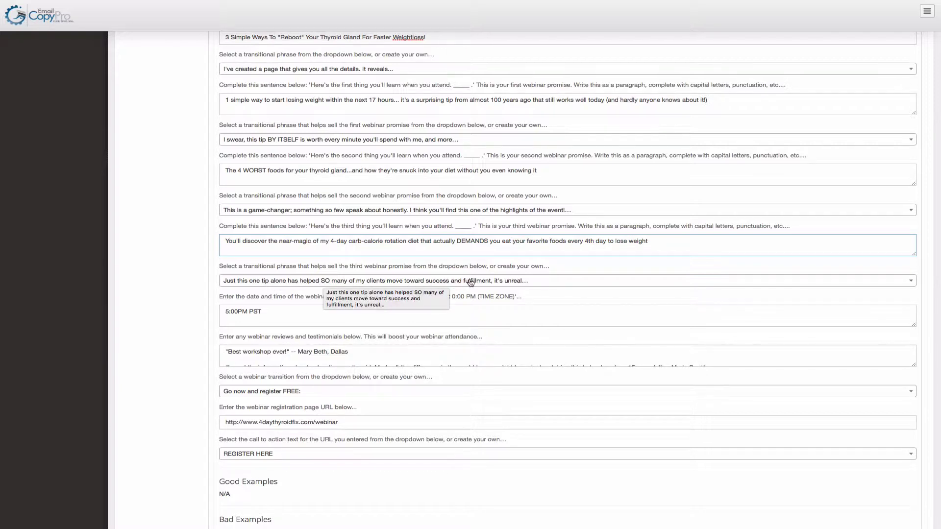
scroll(201, 260, down, 3)
drag(265, 203, 204, 201)
Step: Append ', 8:00PM EST' to the webinar time and enlarge the testimonials box
click(274, 204)
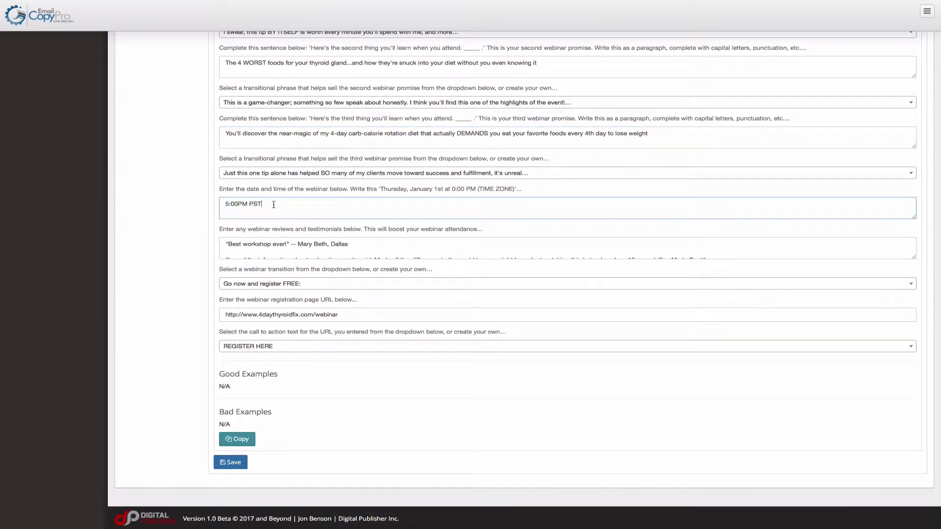
text(, 8:00PM EST)
drag(914, 257, 915, 287)
drag(219, 228, 484, 229)
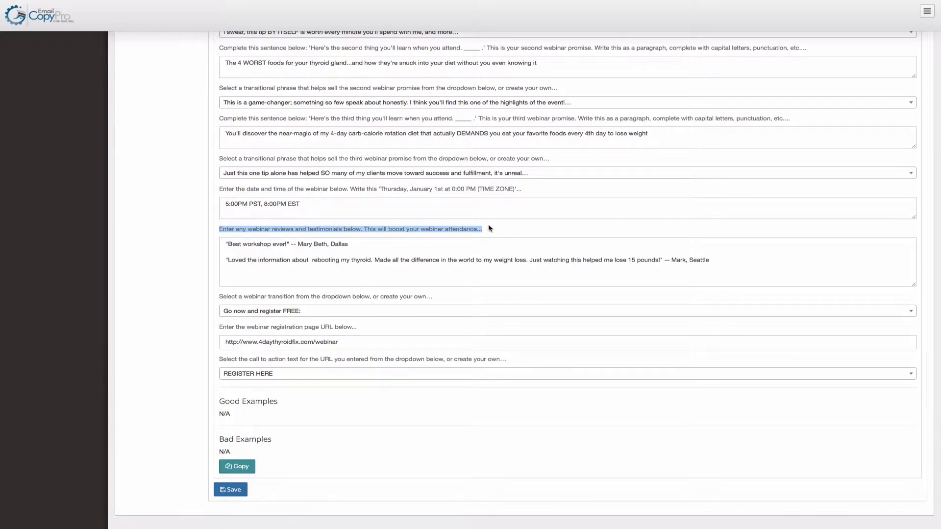
Step: Review both testimonials and the registration URL, then save the webinar form
triple_click(234, 262)
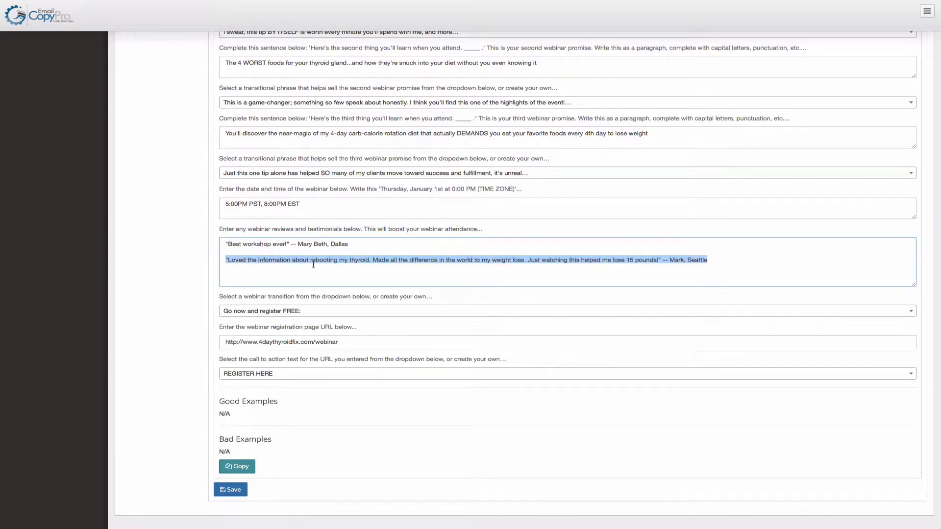
key(Right)
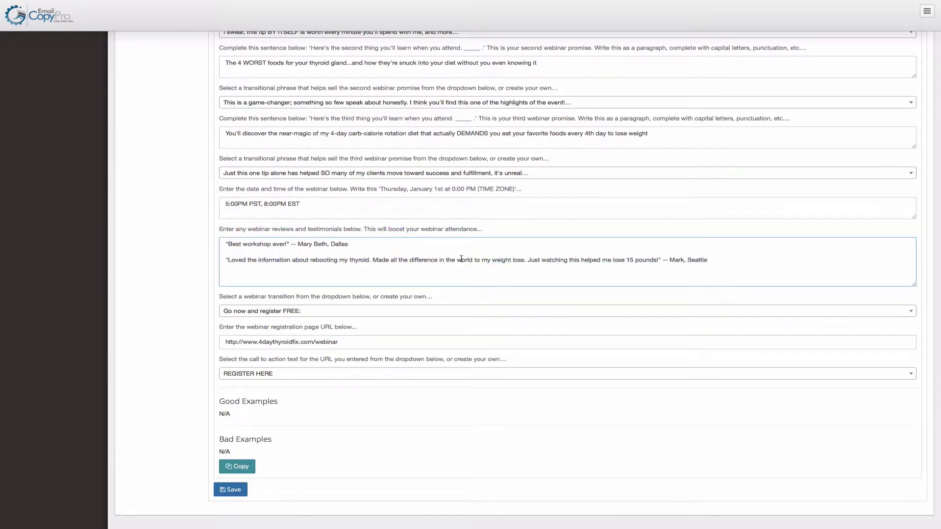
drag(495, 260, 708, 262)
click(709, 262)
scroll(642, 268, down, 1)
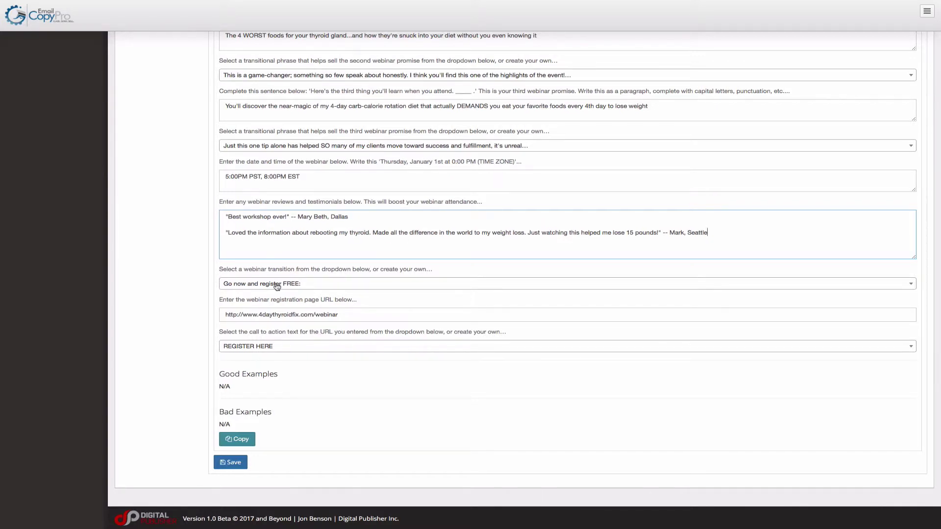
drag(361, 316, 191, 315)
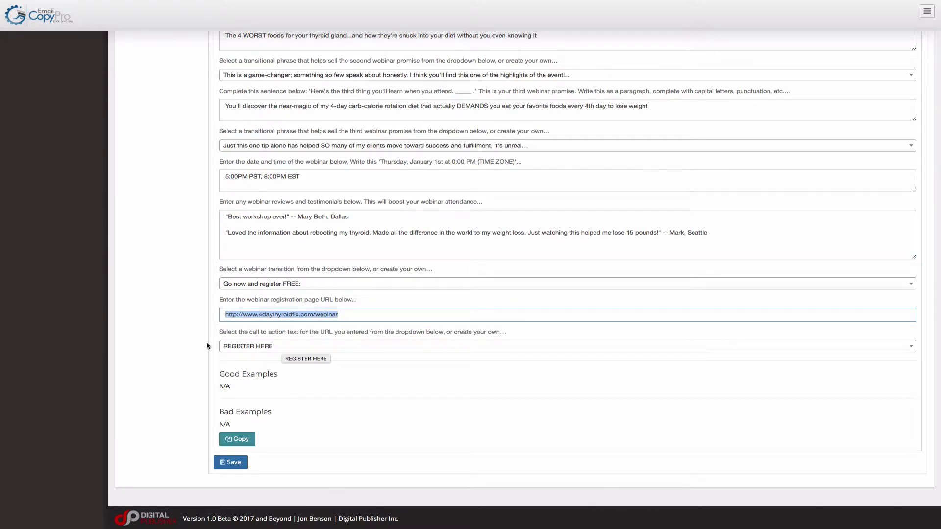
click(231, 462)
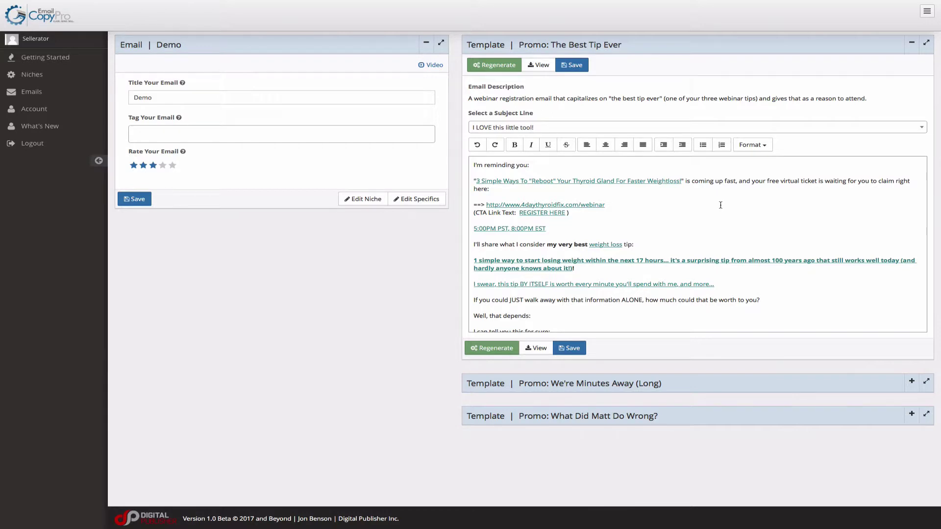
Step: Read the Promo: The Best Tip Ever email from its opening and free virtual ticket line to the sign-off
mouse_move(475, 165)
mouse_down()
mouse_move(533, 166)
mouse_move(474, 165)
mouse_up()
click(534, 166)
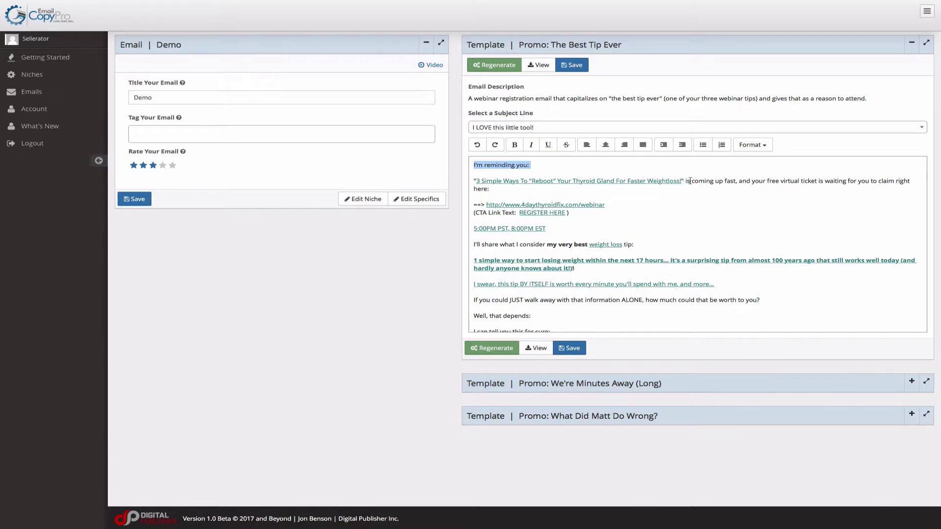
drag(759, 179, 823, 180)
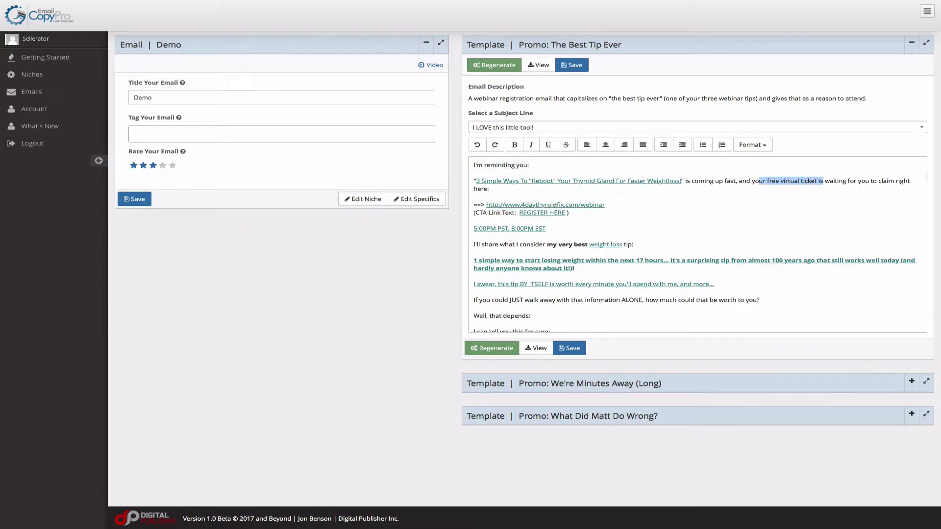
click(474, 244)
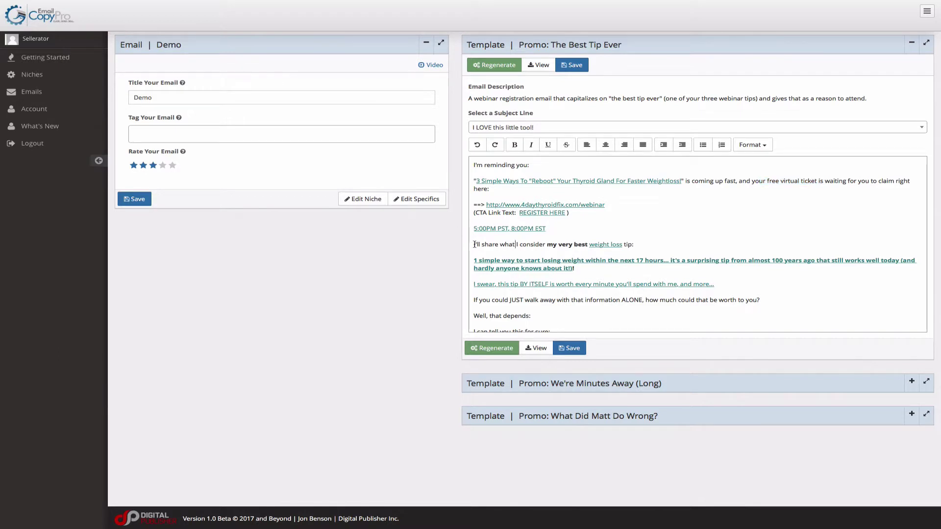
drag(473, 244, 638, 244)
scroll(564, 245, down, 1)
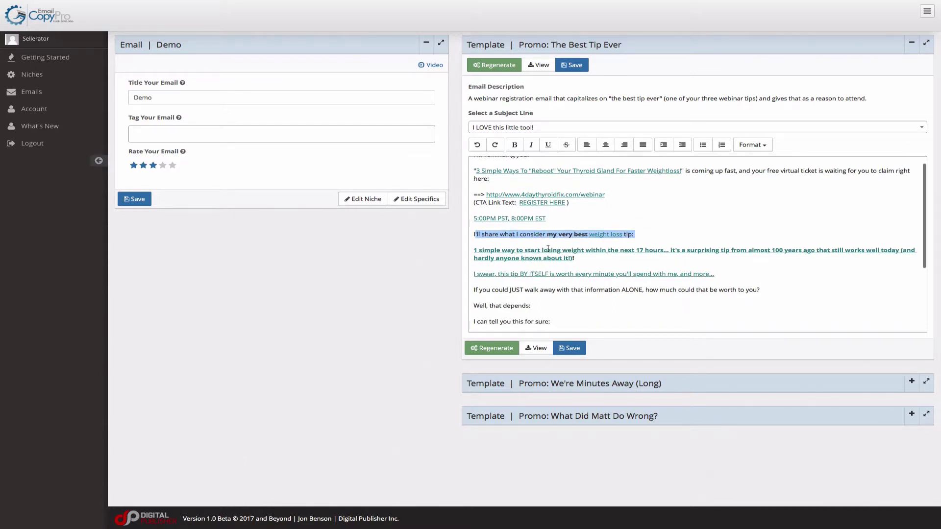
scroll(547, 249, down, 3)
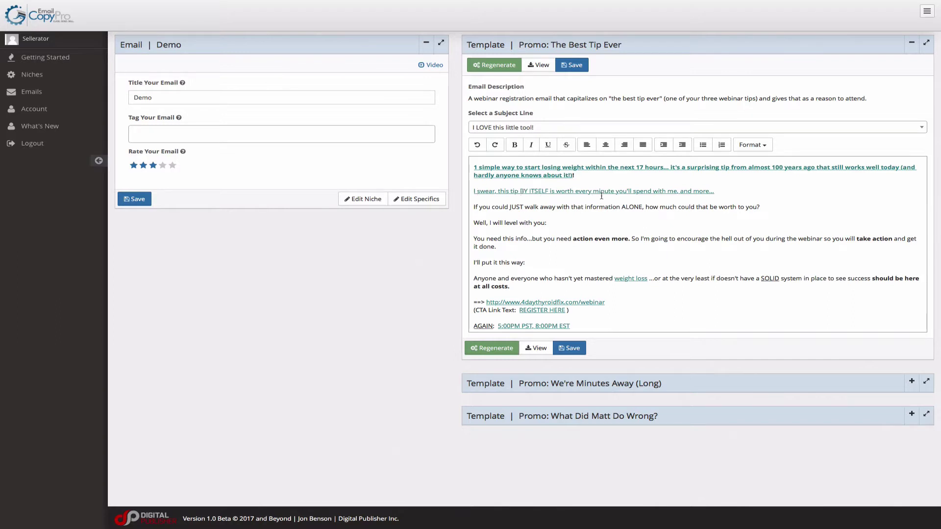
scroll(624, 210, down, 2)
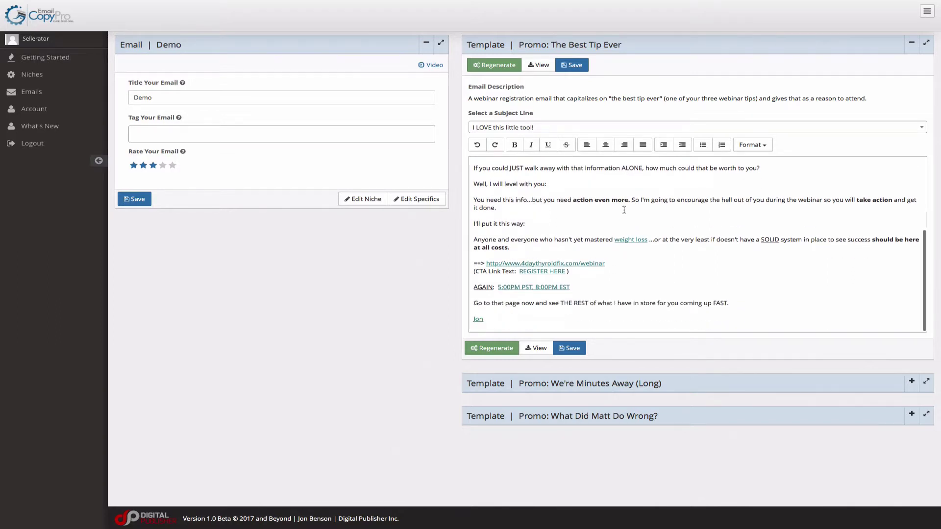
Step: Expand the We're Minutes Away (Long) template and inspect its '3 days' short term results entry
click(912, 386)
scroll(648, 310, down, 5)
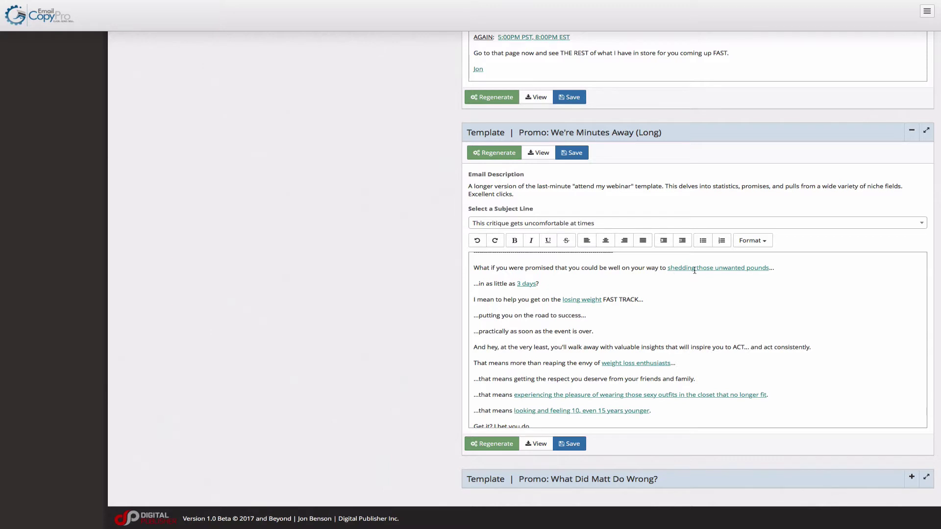
drag(550, 282, 456, 282)
click(555, 284)
drag(536, 284, 517, 283)
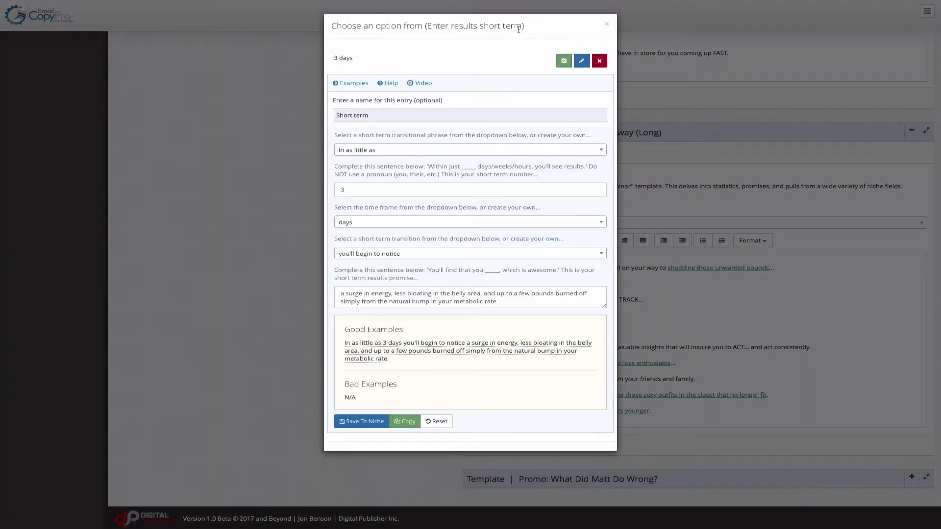
drag(525, 26, 425, 27)
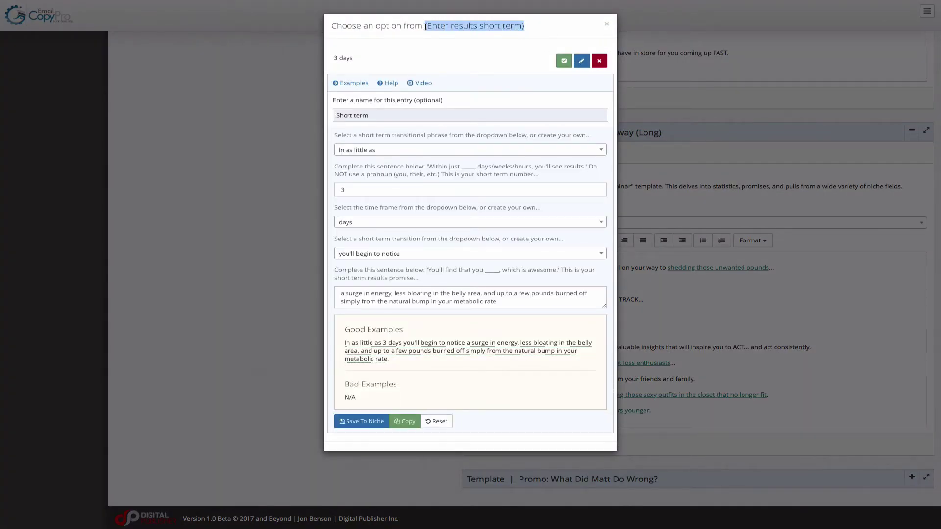
click(607, 24)
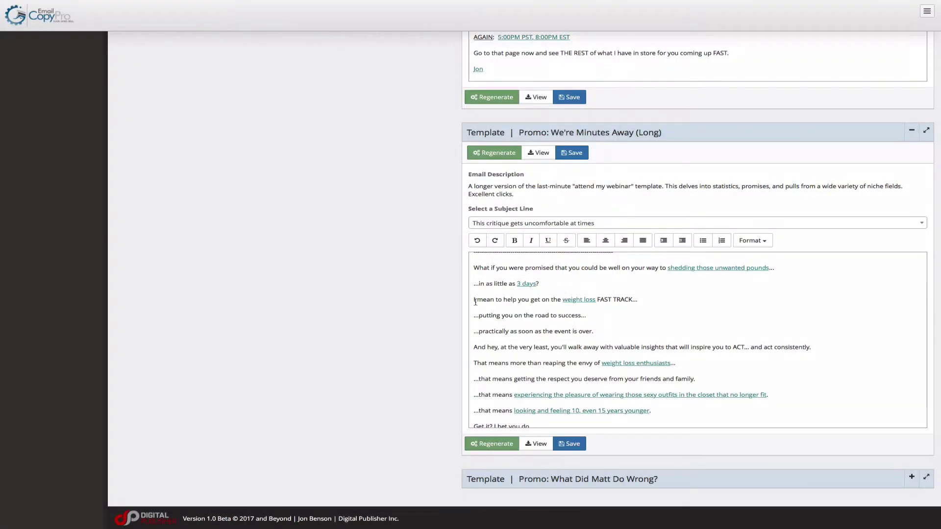
drag(475, 300, 634, 302)
scroll(632, 304, down, 3)
scroll(632, 304, down, 3)
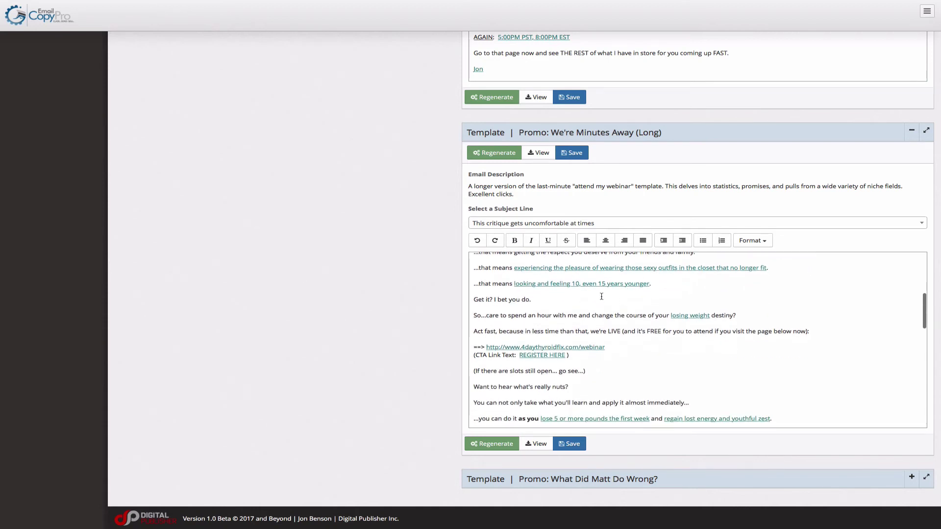
scroll(603, 297, down, 2)
scroll(607, 300, down, 18)
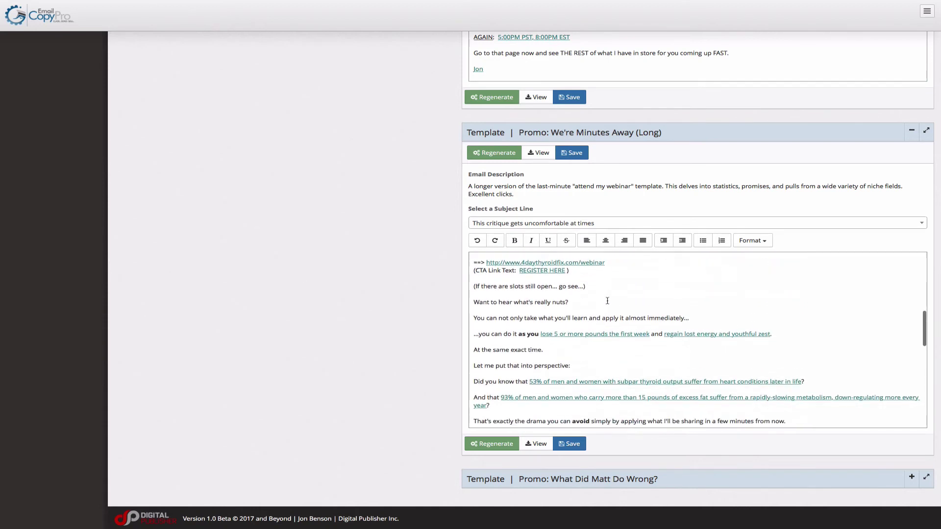
scroll(608, 300, down, 5)
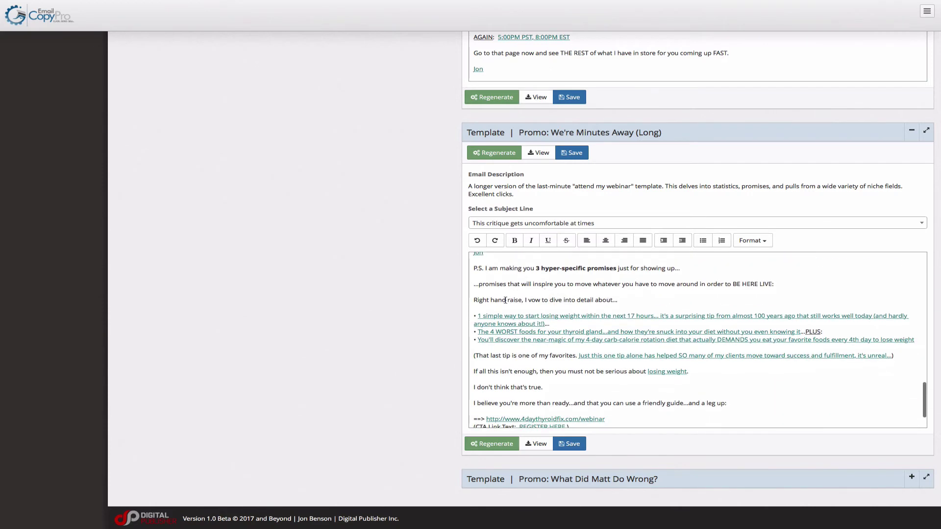
drag(491, 268, 675, 268)
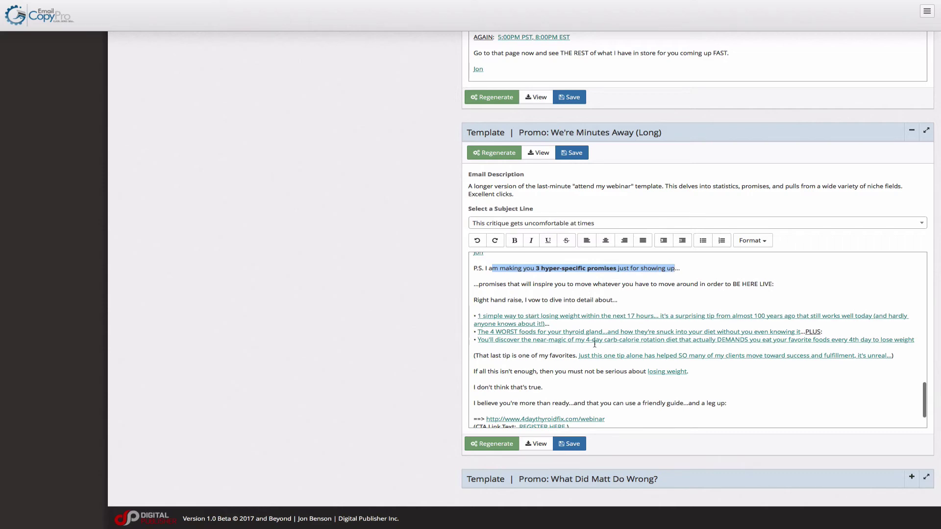
scroll(594, 344, down, 1)
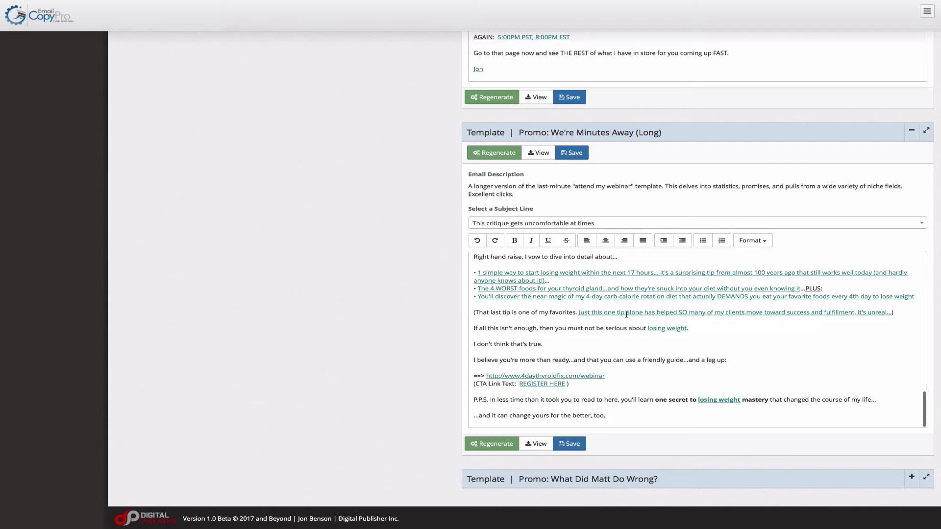